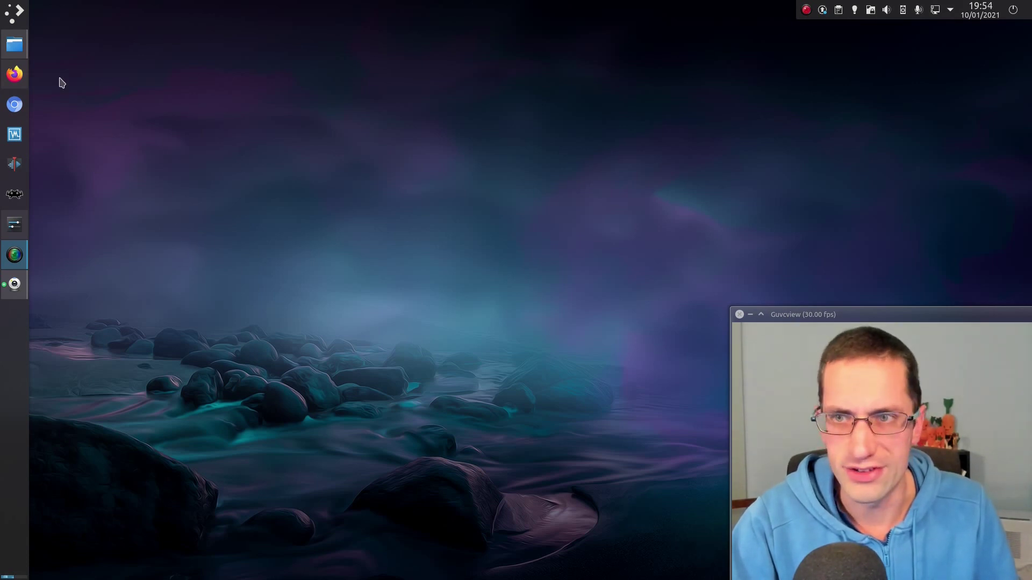
Launch luckyBackup from the dock to show the default profile's four tasks
click(18, 76)
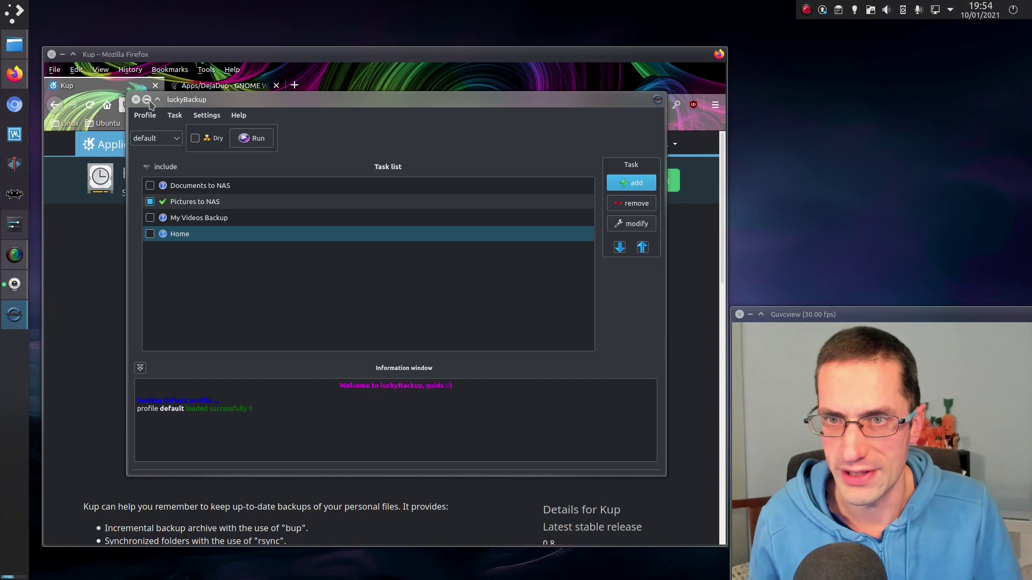
Hide luckyBackup, view the Déjà Dup page, return to Kup, and minimize Firefox
click(148, 101)
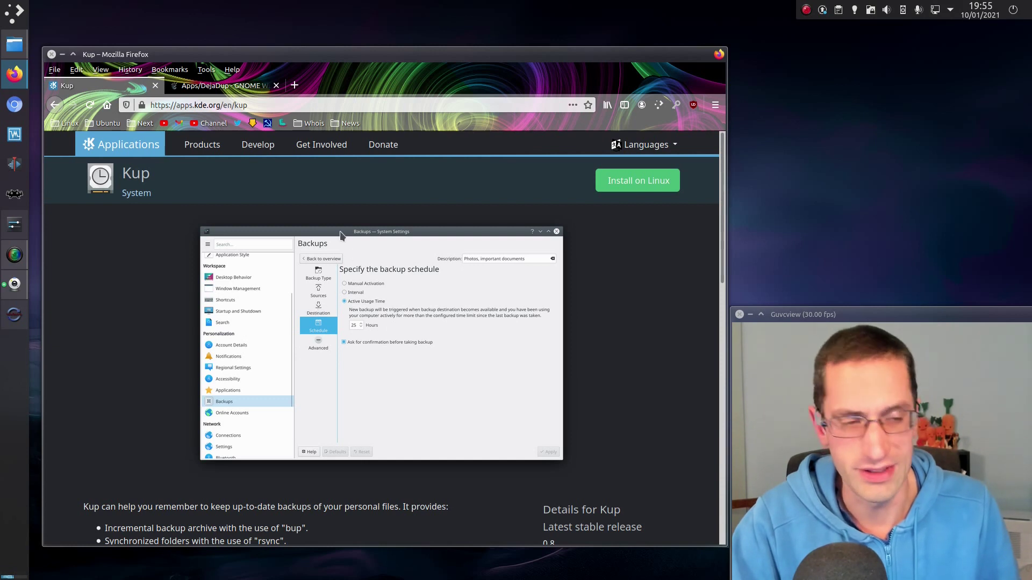
click(223, 90)
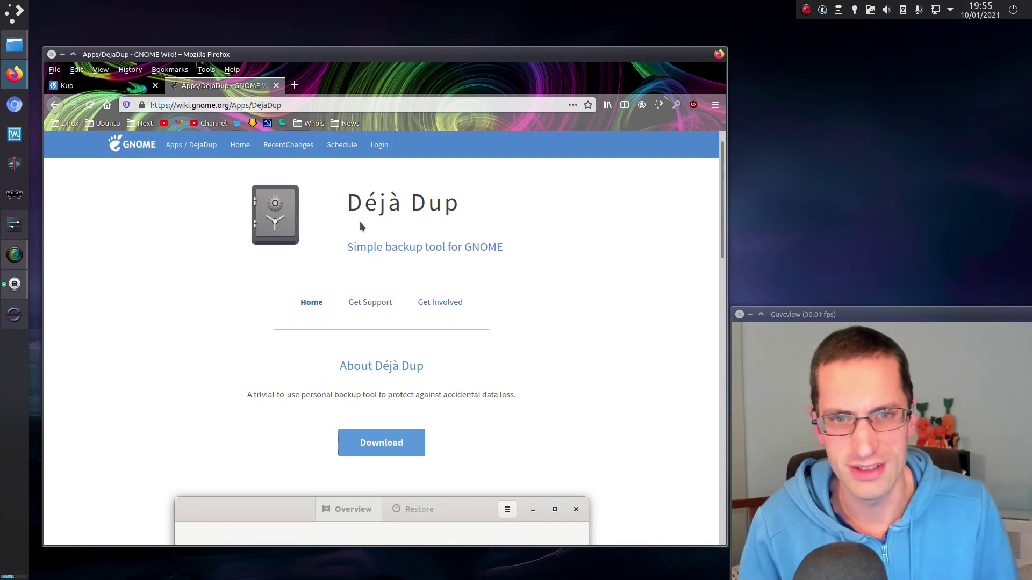
click(119, 86)
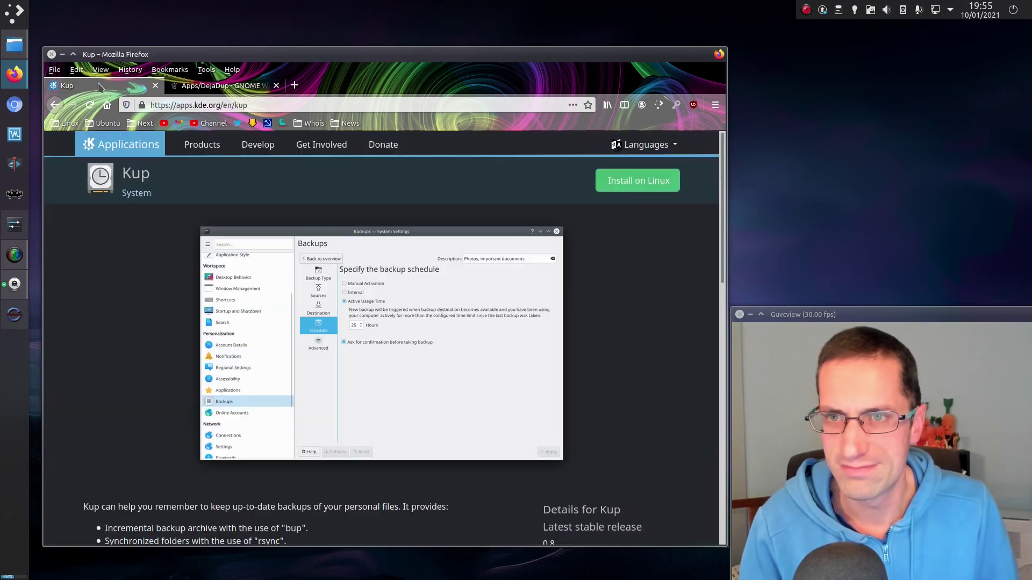
click(62, 55)
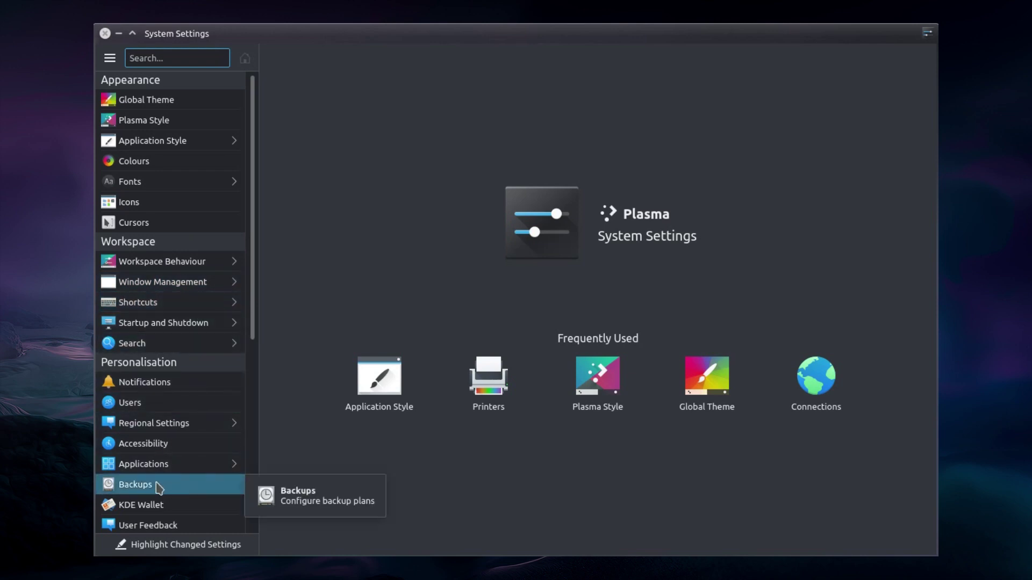
Open Backups in System Settings and configure the My Videos plan
click(159, 488)
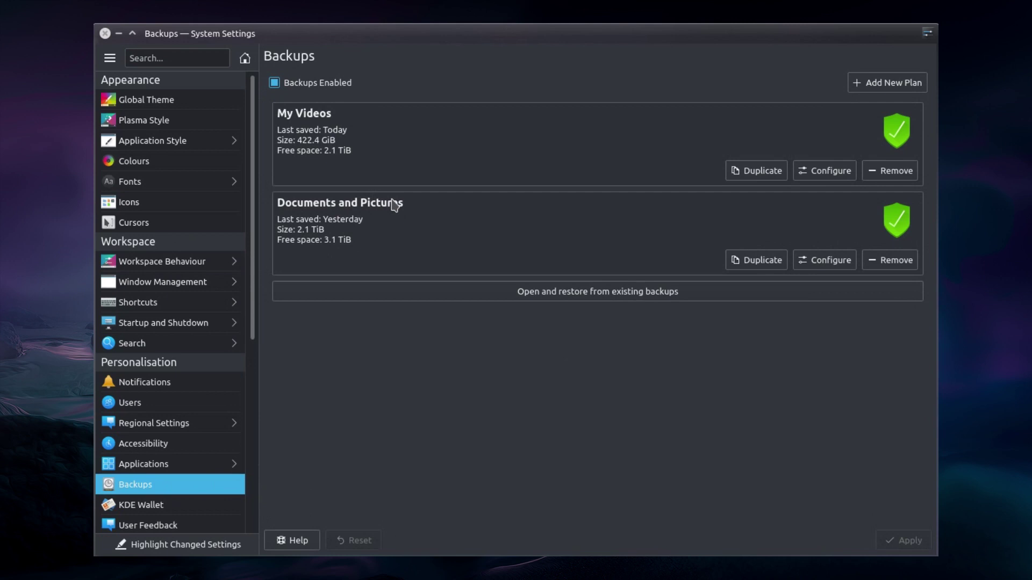
click(831, 171)
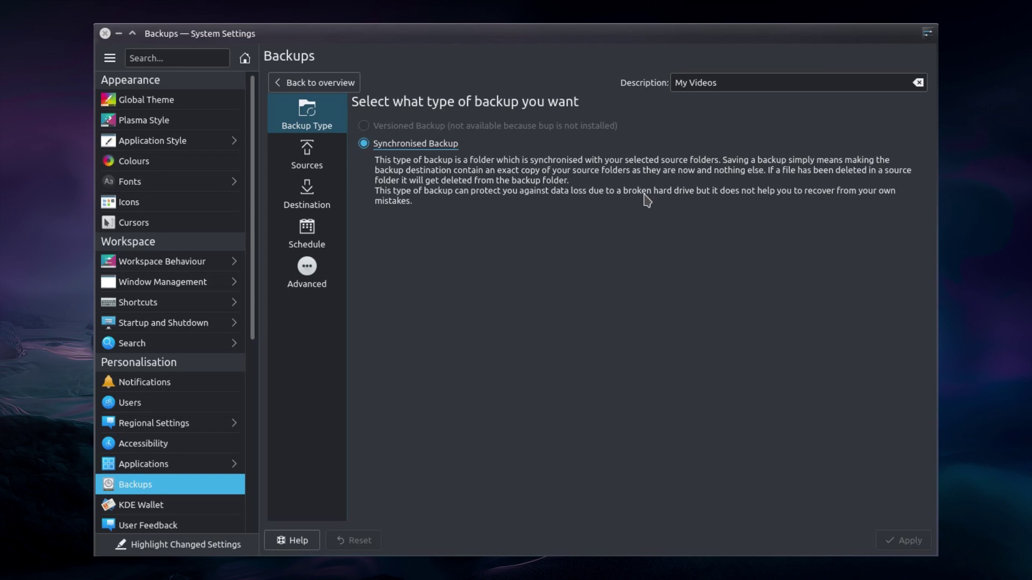
Check the My Videos plan's sources and destination, keeping Filesystem Path /mnt/nas/Backup
click(338, 164)
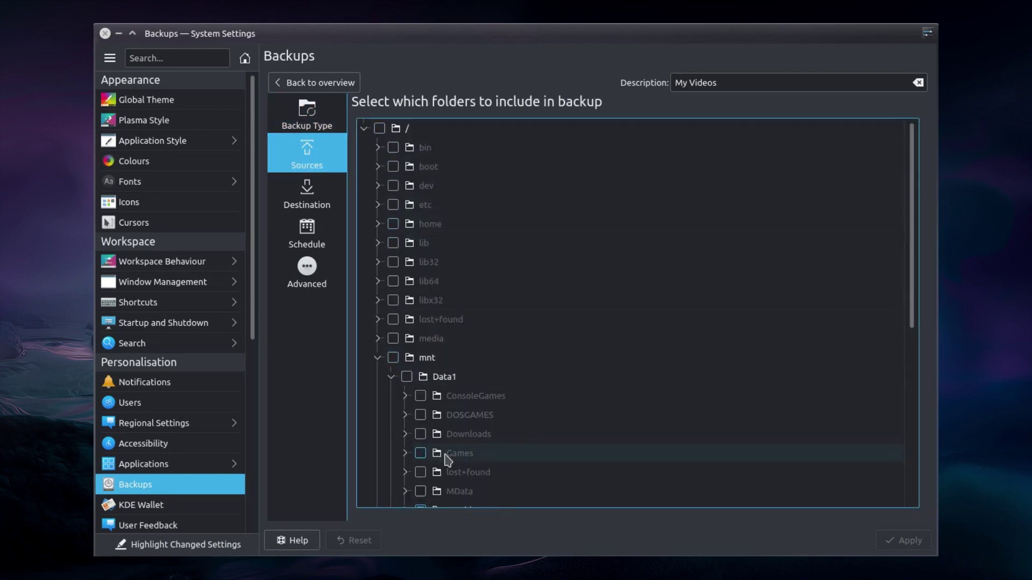
click(317, 201)
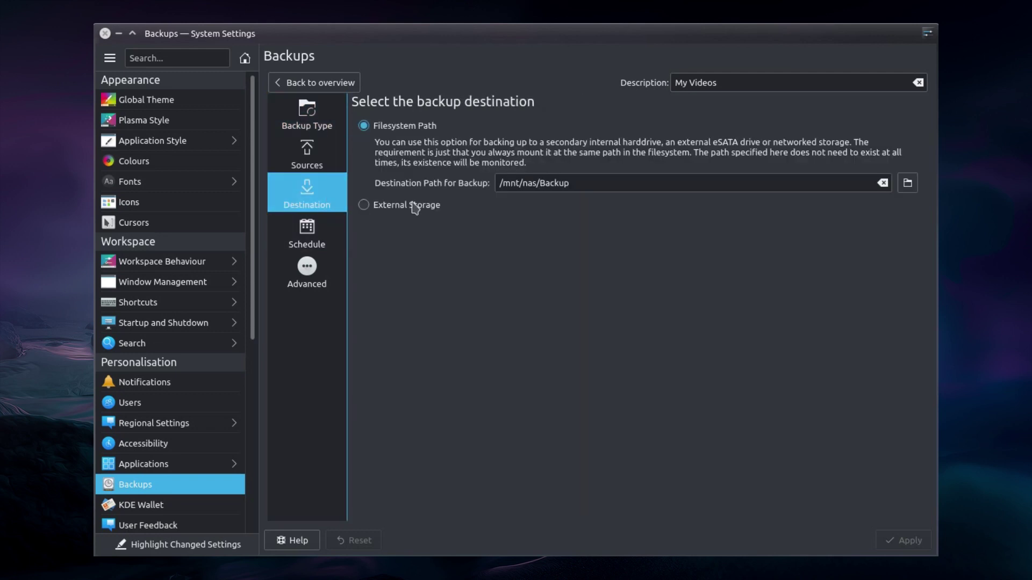
click(499, 185)
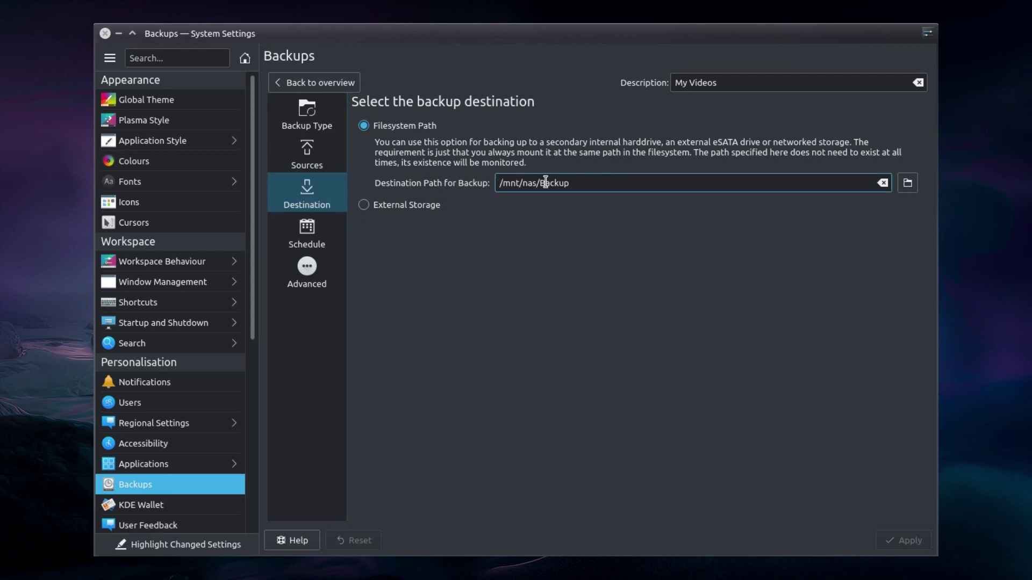
drag(519, 184, 538, 185)
double_click(542, 186)
click(576, 211)
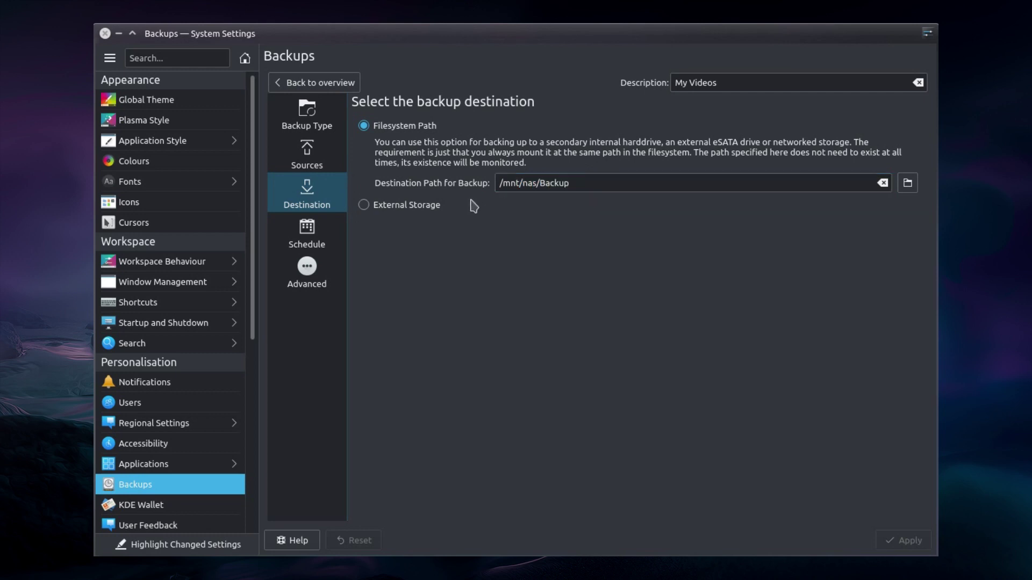
click(392, 209)
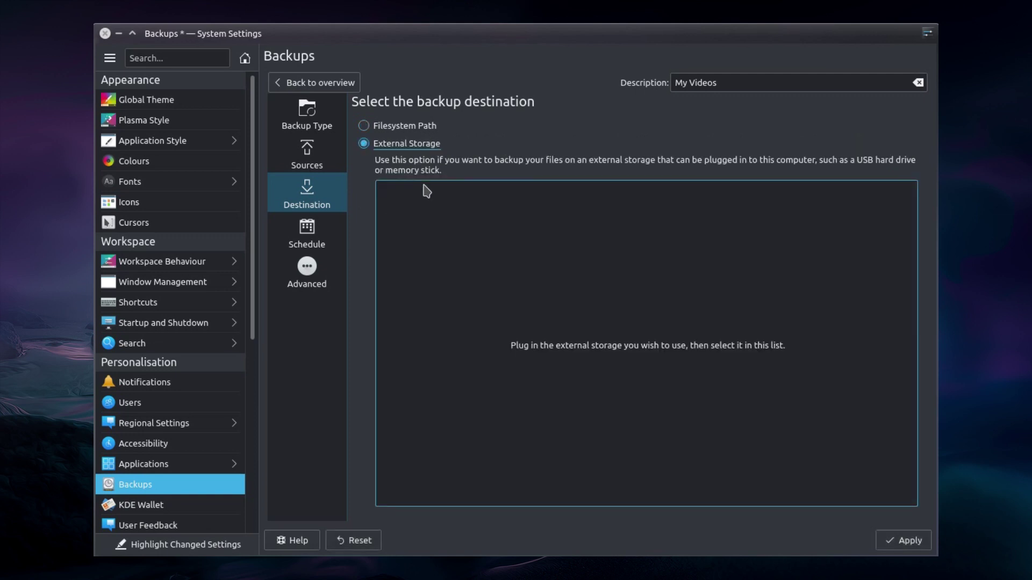
click(399, 126)
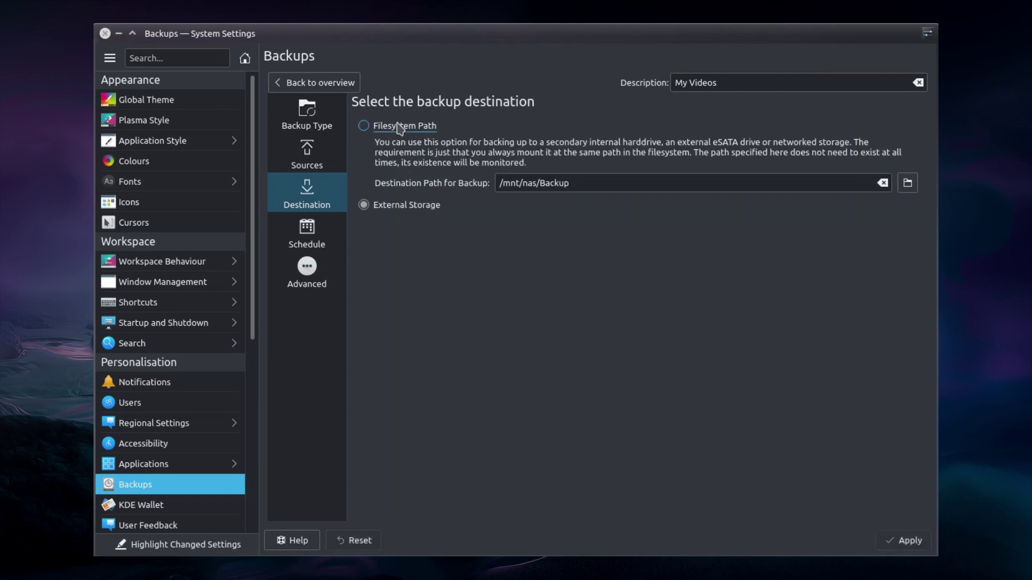
click(308, 240)
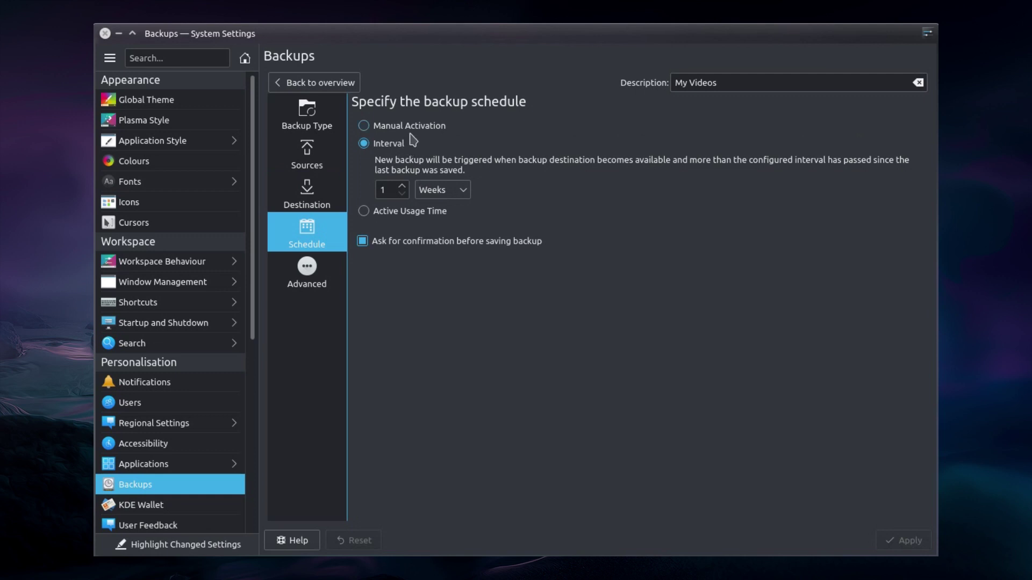
Schedule My Videos backups after 24 hours of active usage time, then view Advanced options
click(434, 190)
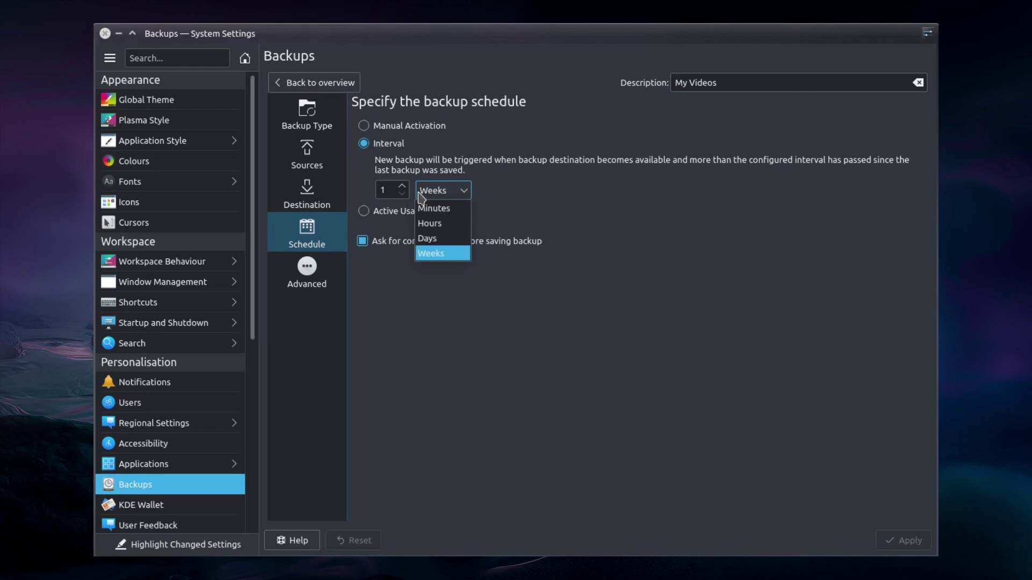
click(508, 215)
click(378, 211)
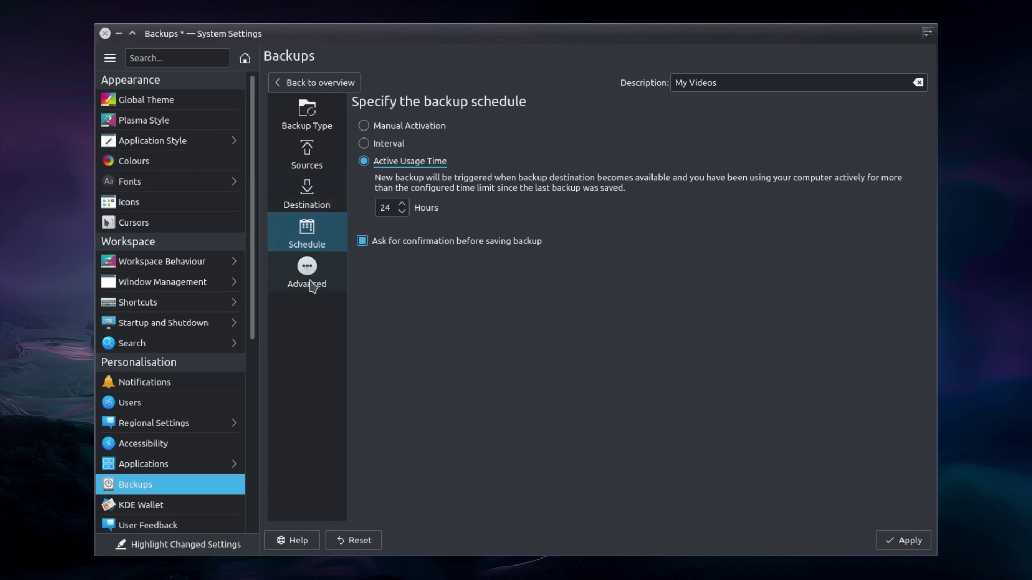
click(312, 286)
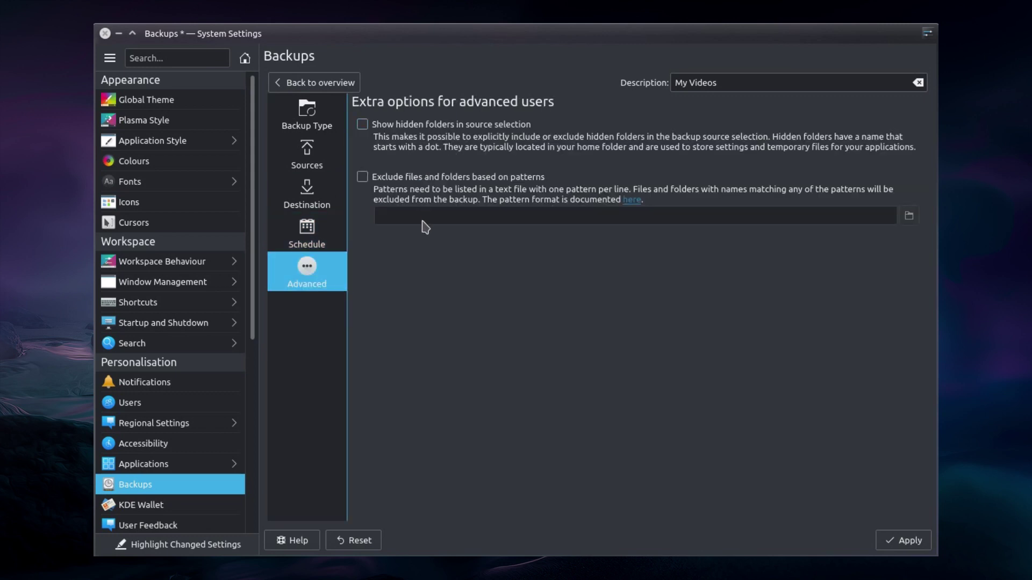
Reset the schedule change back to Interval and return to the plans overview
click(316, 235)
click(361, 142)
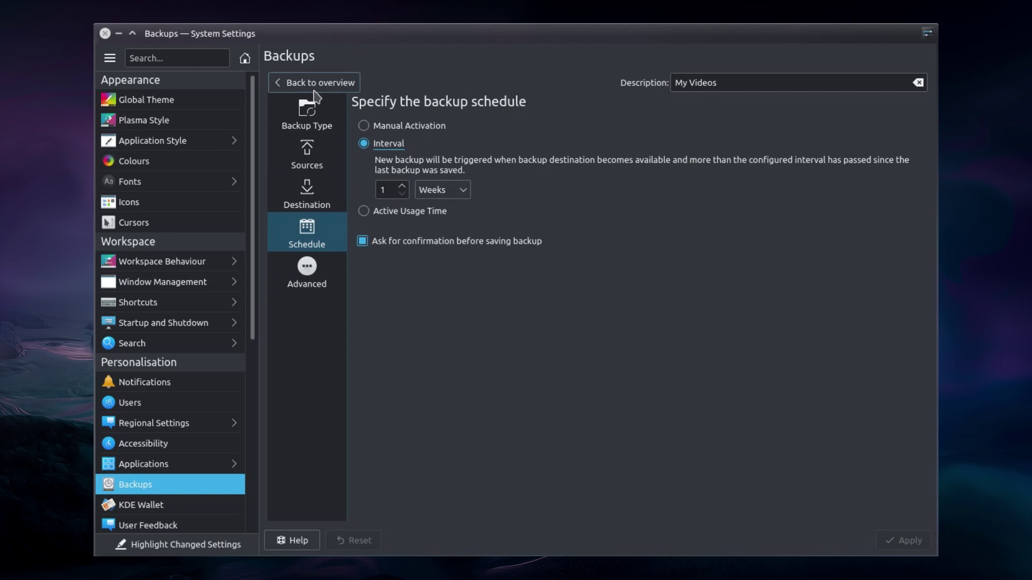
click(316, 84)
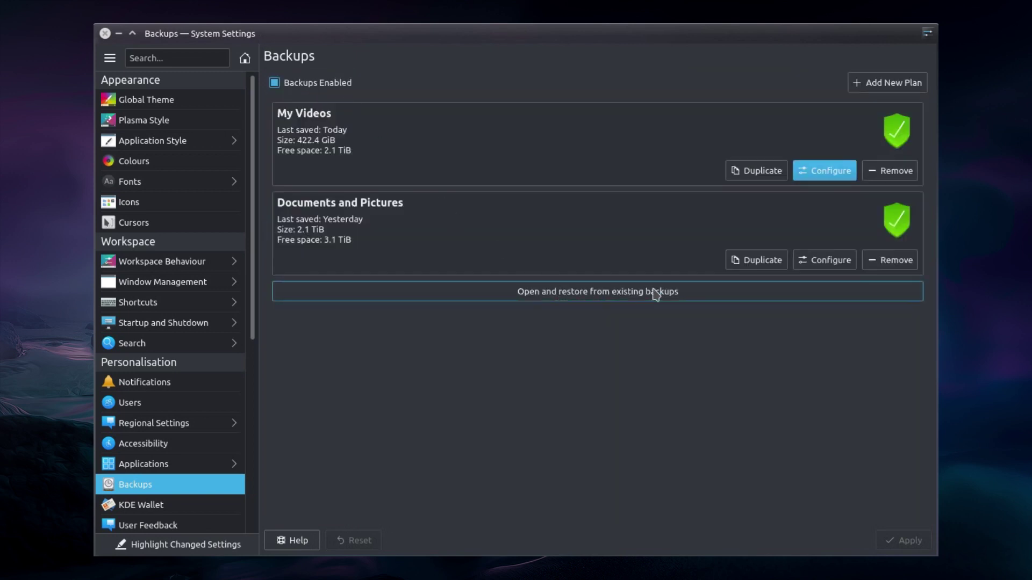
Add a trial Backup plan 3, then remove it from the overview
click(878, 83)
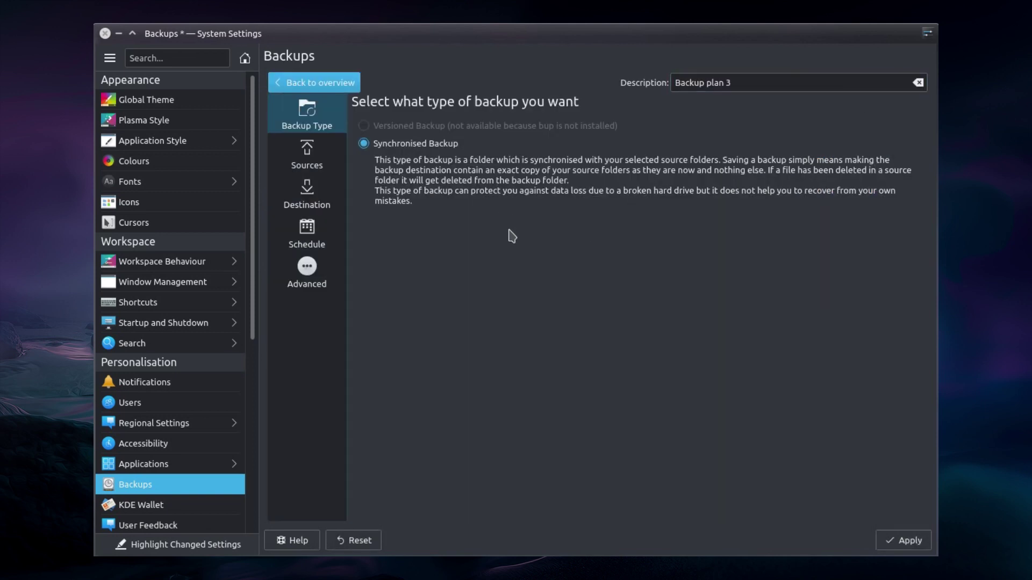
click(325, 83)
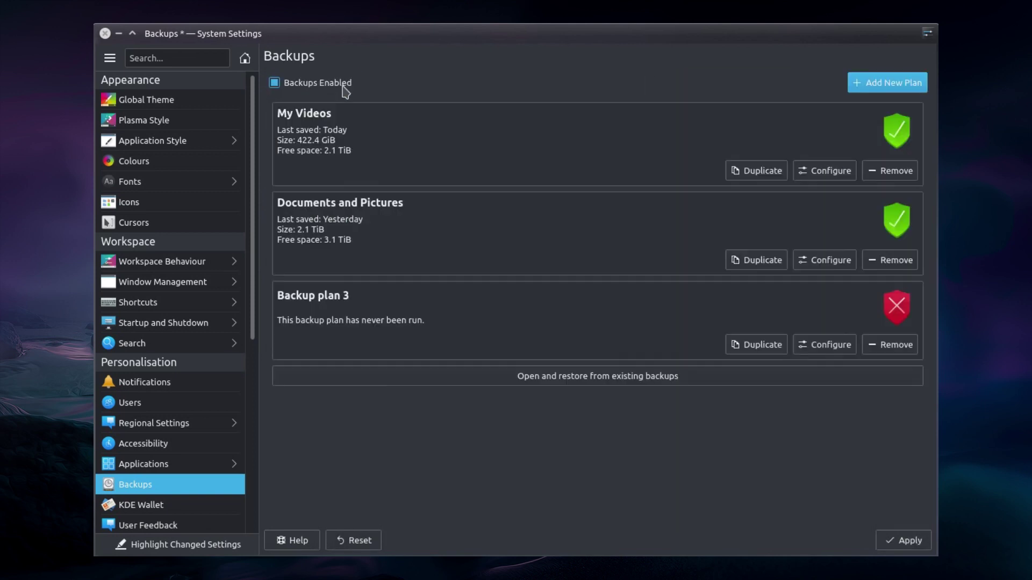
click(886, 349)
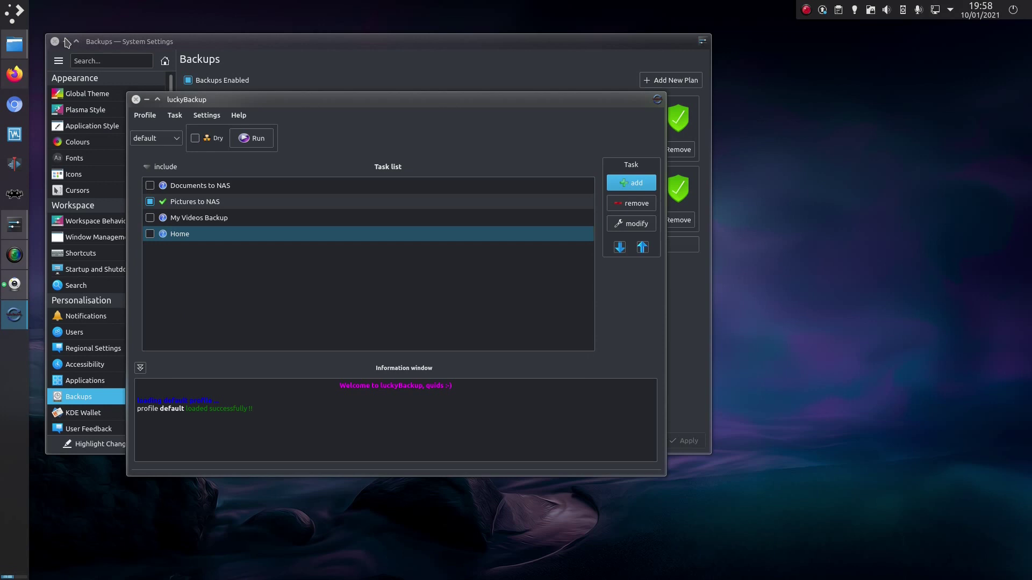
Run the Pictures to NAS task as a dry-run simulation in luckyBackup
click(65, 42)
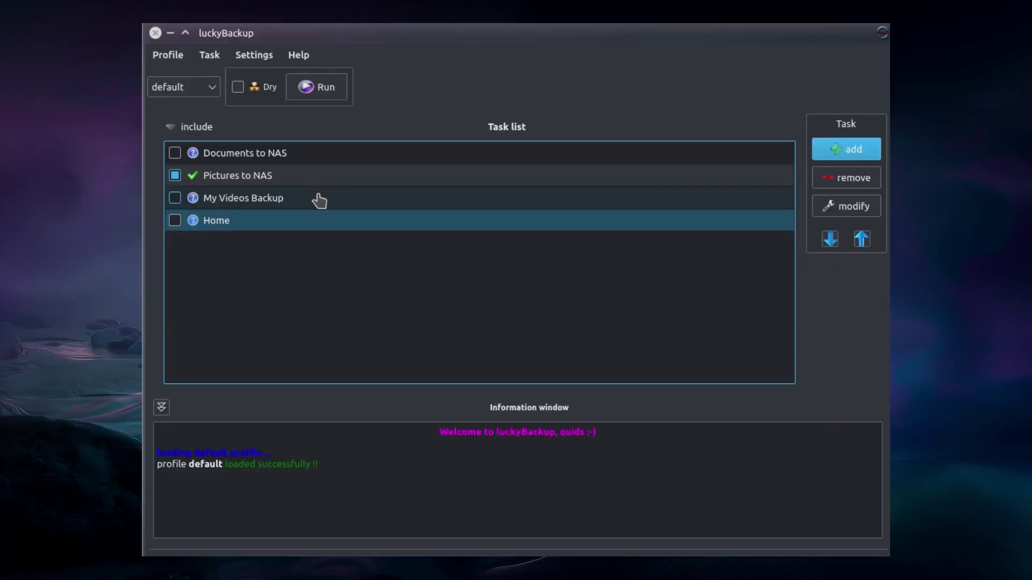
click(276, 185)
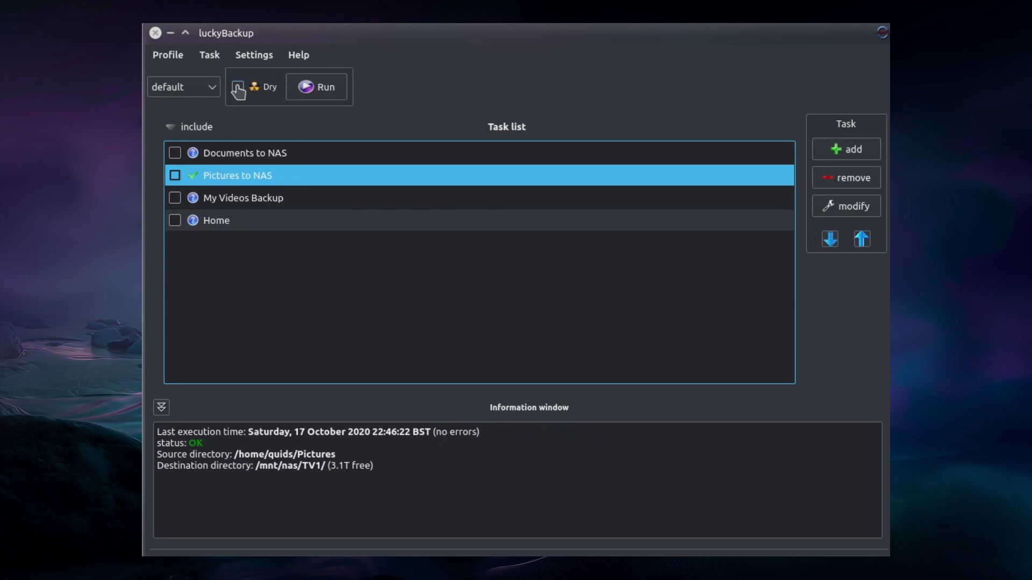
click(237, 88)
click(318, 90)
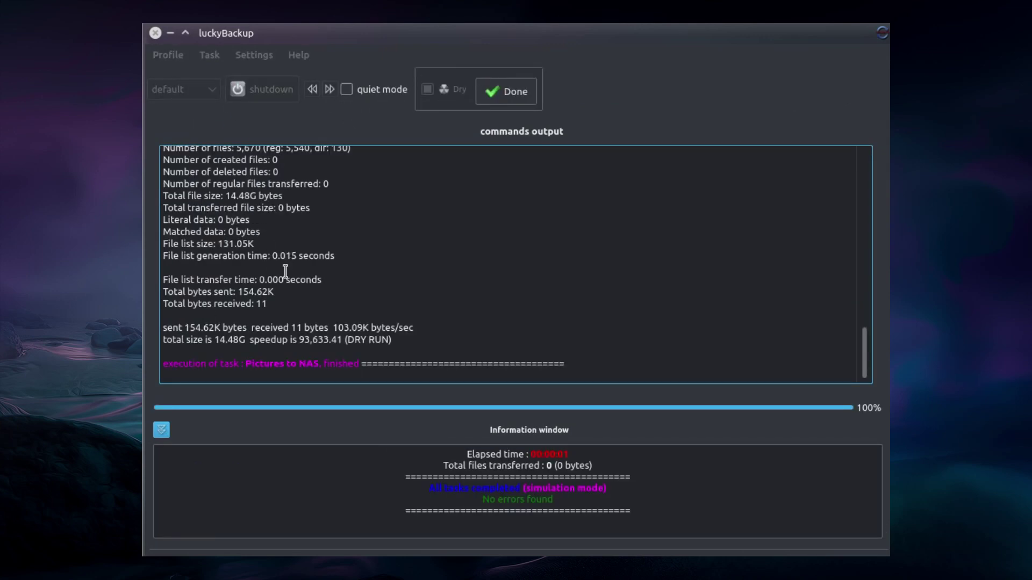
Scroll through the dry-run log: 5,670 files listed, 0 transferred, no errors
scroll(296, 296, up, 6)
scroll(298, 298, up, 1)
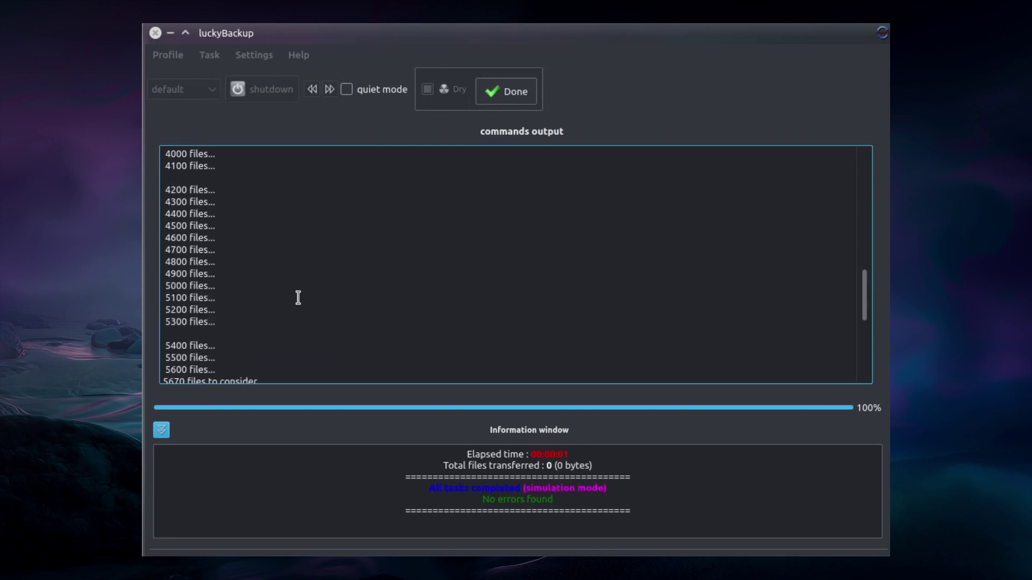
scroll(298, 298, up, 15)
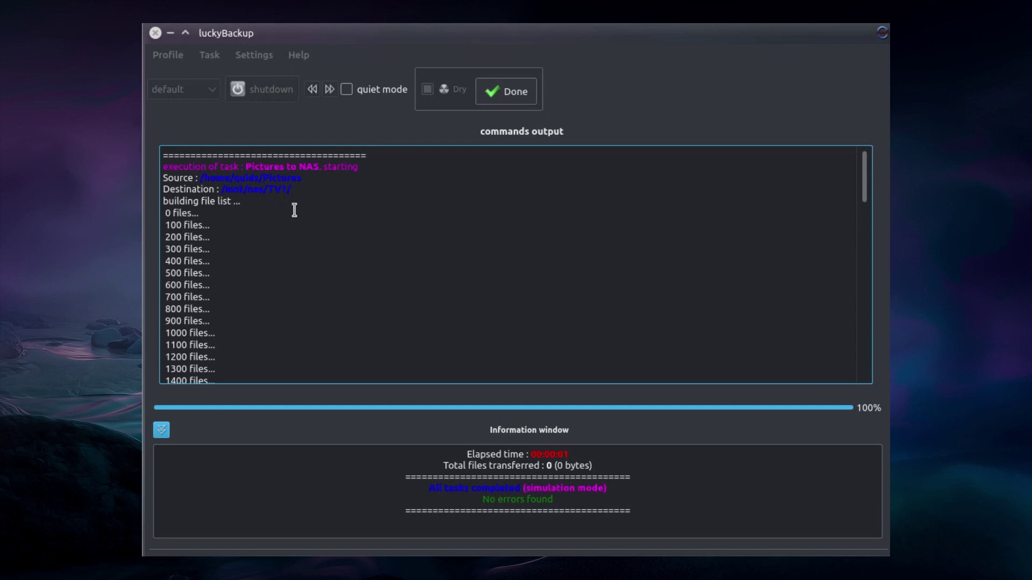
scroll(355, 204, down, 20)
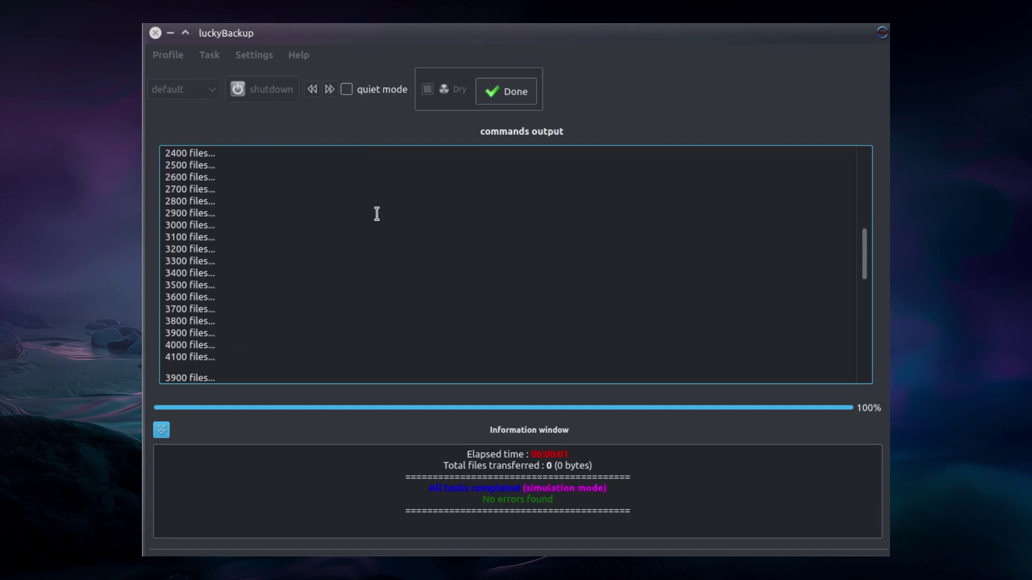